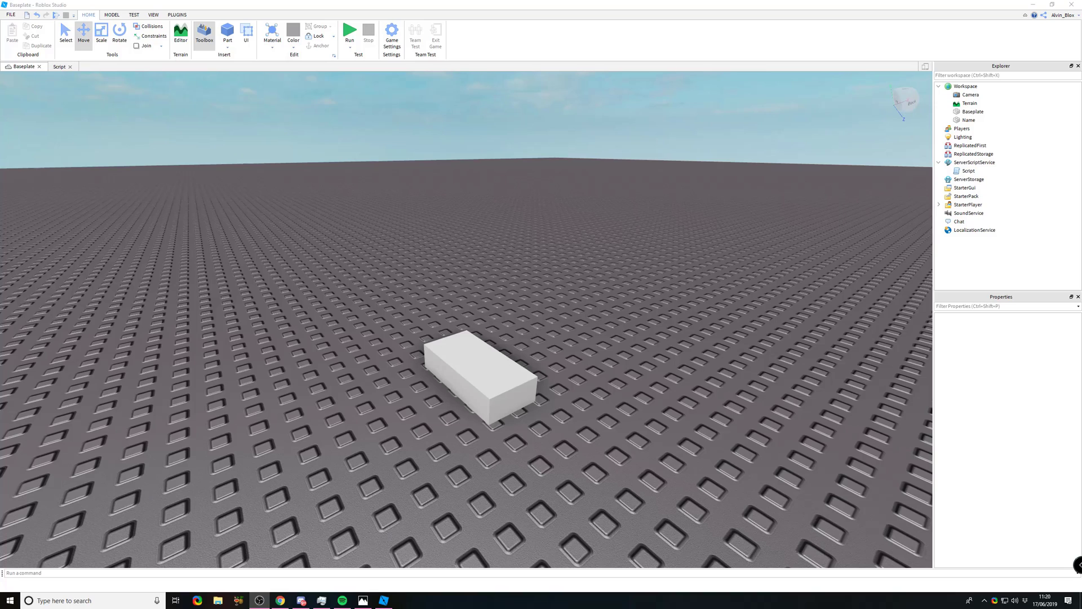
Step: Rename the white brick in the workspace as "My brick"
double_click(966, 171)
left_click(23, 66)
left_click(480, 375)
left_click(1032, 413)
type("My brick")
key("Return")
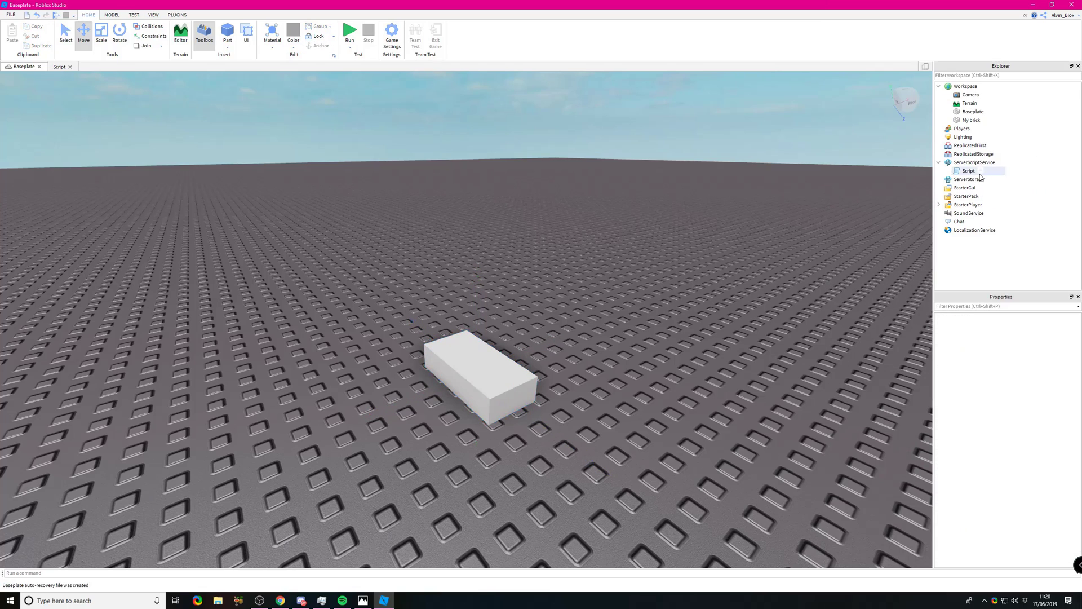
Step: In the ServerScriptService script, write the line game.Workspace.My brick.Transparency = 1
double_click(970, 171)
type("game.Workspace.My brick")
key("Escape")
type(".Transparency = 1")
left_click_drag(192, 83, 278, 83)
key("End")
left_click(215, 95)
left_click(177, 86)
left_click_drag(191, 82, 274, 82)
Step: Run the game from the Baseplate view and check whether the brick turns transparent
left_click(17, 67)
left_click(349, 33)
right_click_drag(461, 351, 462, 372)
scroll(496, 345, "up", 4)
scroll(512, 370, "up", 6)
scroll(533, 330, "down", 8)
mouse_move(313, 205)
right_mouse_down()
mouse_move(303, 201)
mouse_move(322, 203)
right_mouse_up()
scroll(322, 203, "up", 2)
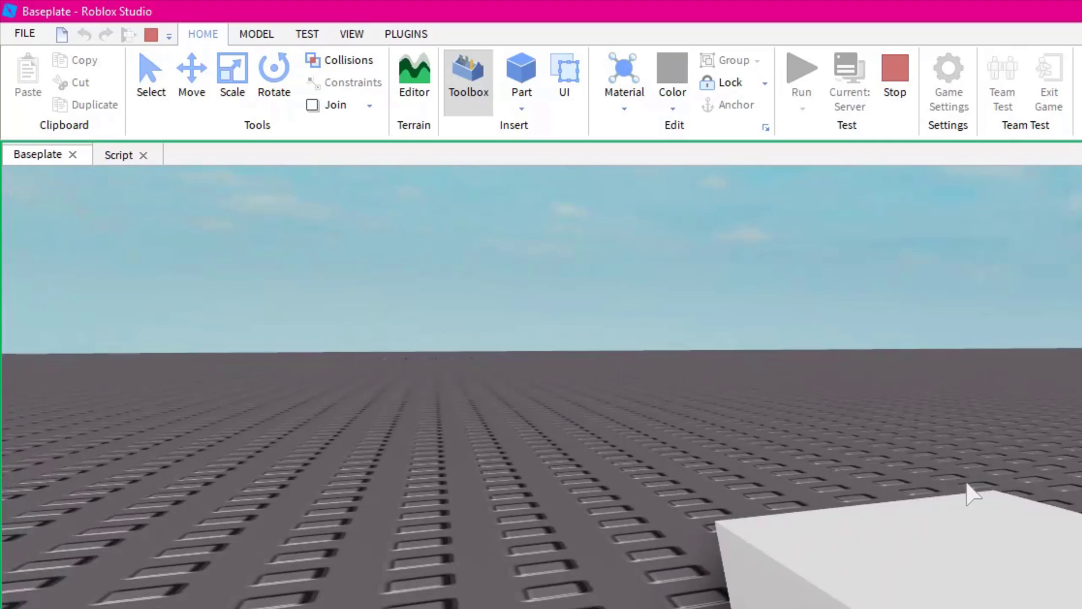
Step: Examine the Output messages of the running game to locate the script's error and its line number
left_click(351, 35)
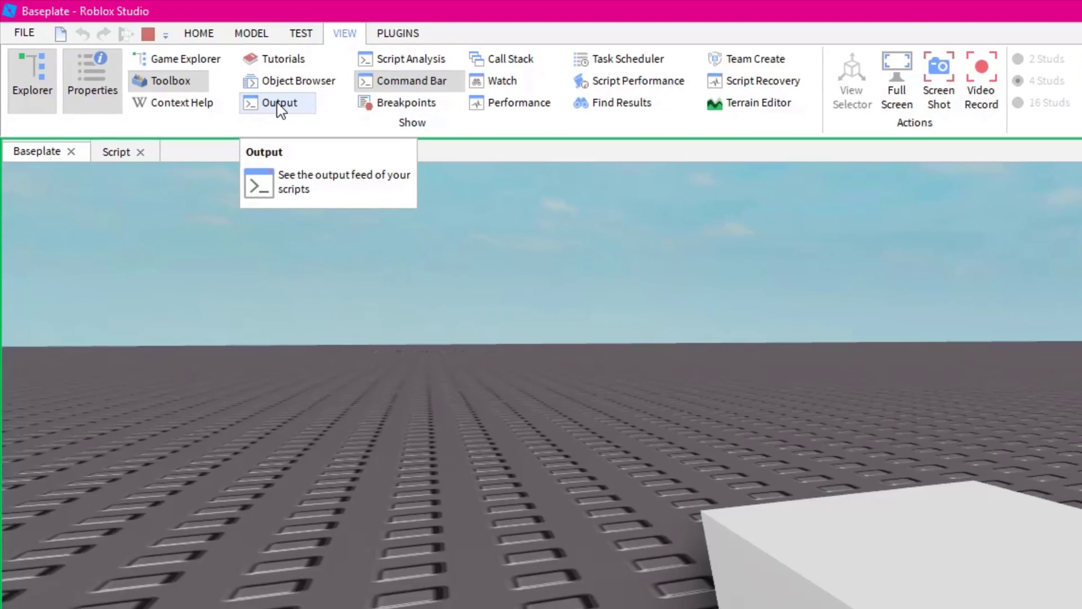
left_click(285, 105)
left_click_drag(306, 547, 470, 512)
left_click(471, 512)
scroll(191, 515, "down", 2)
left_click_drag(270, 555, 3, 549)
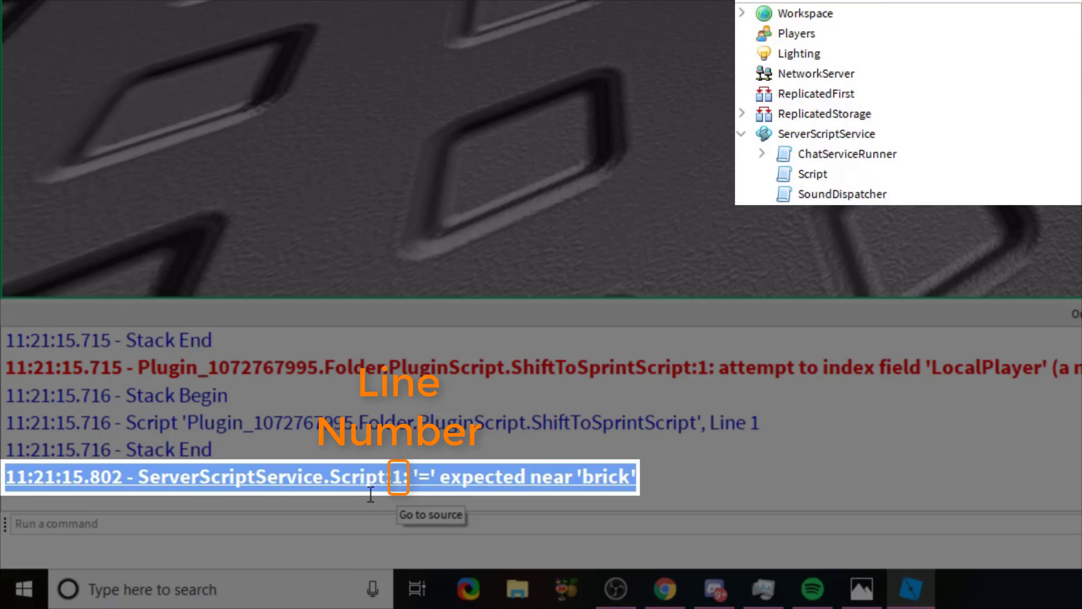
left_click(406, 492)
Step: Add empty lines below the Transparency statement in the script and stop the running game
left_click(1014, 139)
key("Return")
key("Return")
key("Return")
key("Return")
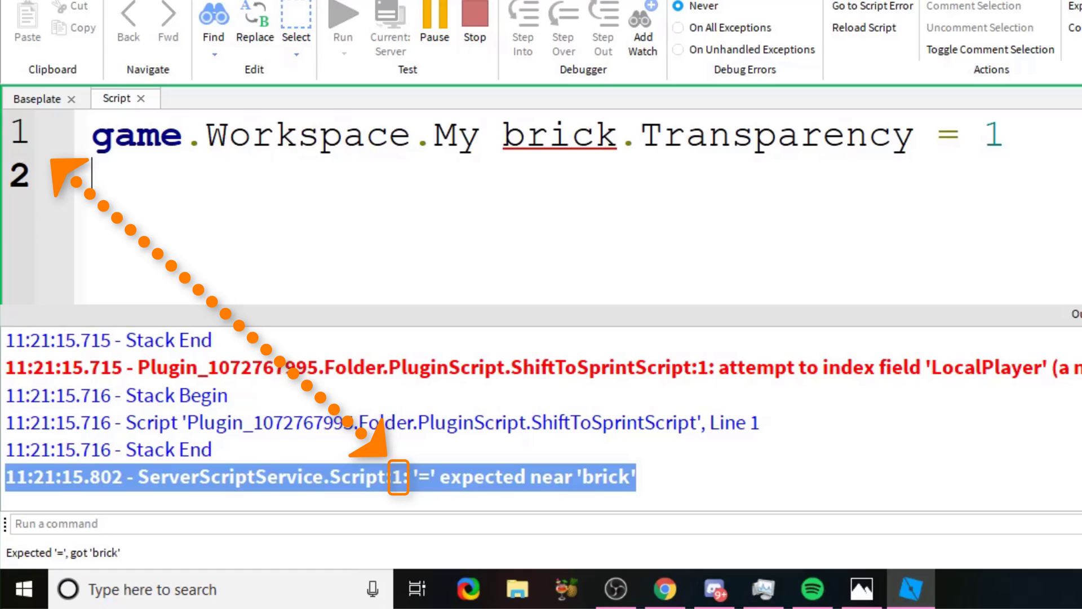
left_click_drag(183, 135, 868, 135)
left_click(1023, 115)
left_click(985, 135)
left_click_drag(452, 130, 656, 136)
left_click(679, 204)
left_click(475, 26)
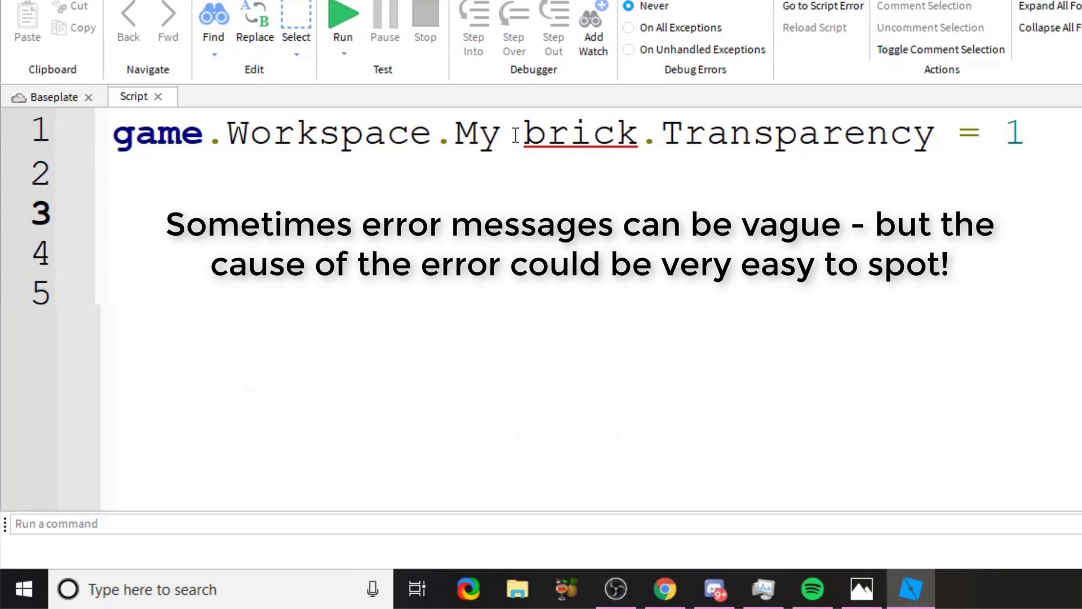
Step: Replace .My brick in the script line with the bracketed string reference ["My brick"]
left_click_drag(524, 135, 511, 135)
left_click(478, 135)
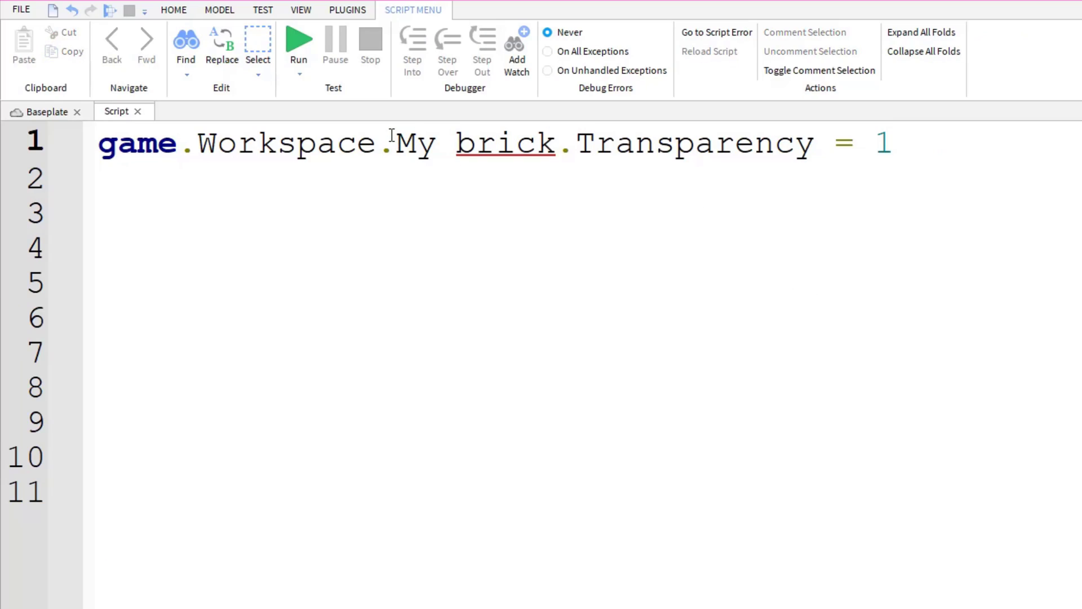
left_click_drag(392, 136, 556, 141)
key("Right")
key("Left")
key("Left")
key("Left")
key("Left")
key("Left")
key("Left")
key("Left")
key("Left")
key("Left")
key("Left")
key("Right")
key("Right")
key("Right")
key("Right")
key("ctrl+Right")
key("Left")
key("ctrl+BackSpace")
key("ctrl+BackSpace")
key("BackSpace")
type("[\"")
type("My brick")
left_click_drag(397, 144, 591, 144)
Step: Hide the Output window and return to the Baseplate view
left_click(502, 181)
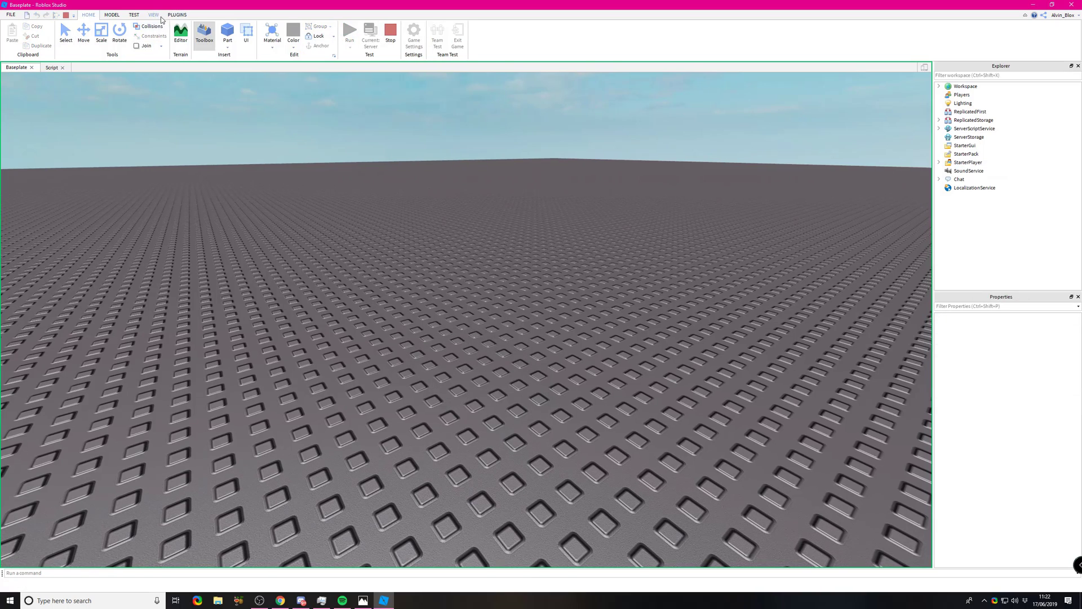
left_click(153, 15)
left_click(126, 46)
left_click(64, 16)
left_click(929, 484)
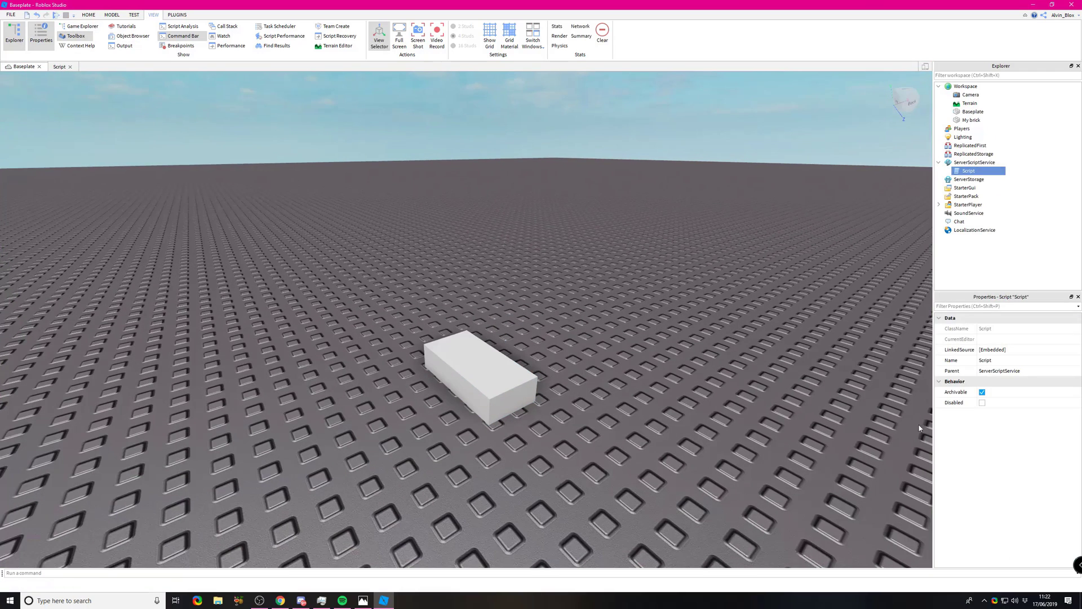
Step: Rename the My brick part in the workspace as 56
left_click(960, 120)
left_click(1014, 414)
type("56")
key("Return")
Step: Rewrite the script line after game.Workspace so that it reads game.Workspace.56.Transparency = 1
left_click(965, 171)
double_click(965, 171)
left_click_drag(579, 89, 197, 83)
type(".56.Transparency = 1")
key("Return")
double_click(213, 83)
left_click(195, 92)
left_click(208, 83)
left_click(966, 120)
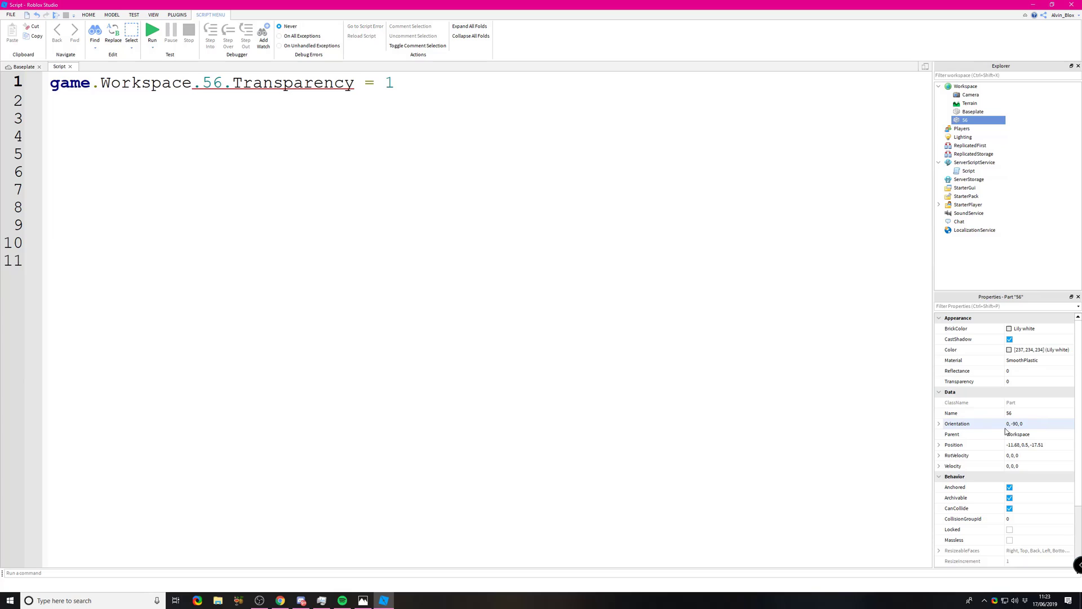
Step: Try writing the number 56 as a quoted string on a line below the code and delete it again
left_click(205, 107)
key("Return")
key("Return")
type("\"56")
key("BackSpace")
key("BackSpace")
key("BackSpace")
key("BackSpace")
key("BackSpace")
key("BackSpace")
Step: Replace .56 in the script line with the bracketed string reference ["56"], keeping the .Transparency = 1 assignment
left_click(1029, 416)
left_click(222, 89)
double_click(212, 82)
left_click(210, 96)
mouse_move(194, 84)
left_mouse_down()
mouse_move(230, 85)
mouse_move(194, 84)
mouse_move(223, 83)
mouse_move(203, 80)
left_mouse_up()
left_click(228, 88)
left_click(278, 102)
key("BackSpace")
key("BackSpace")
type("[\"\"]6")
key("BackSpace")
double_click(202, 79)
left_click(202, 79)
type("56")
key("Right")
key("Right")
type(".")
Step: Run the game from the Baseplate view to test the bracketed reference and end the test
left_click(23, 67)
left_click(349, 32)
left_click(390, 32)
Step: Delete everything after game.Workspace in the script line
left_click(51, 67)
left_click_drag(425, 83, 197, 85)
key("BackSpace")
Step: Rename the 56 part as Gravity and compare it with the properties of Workspace
left_click(966, 86)
left_click(965, 120)
left_click(1014, 409)
key("Return")
left_click(966, 86)
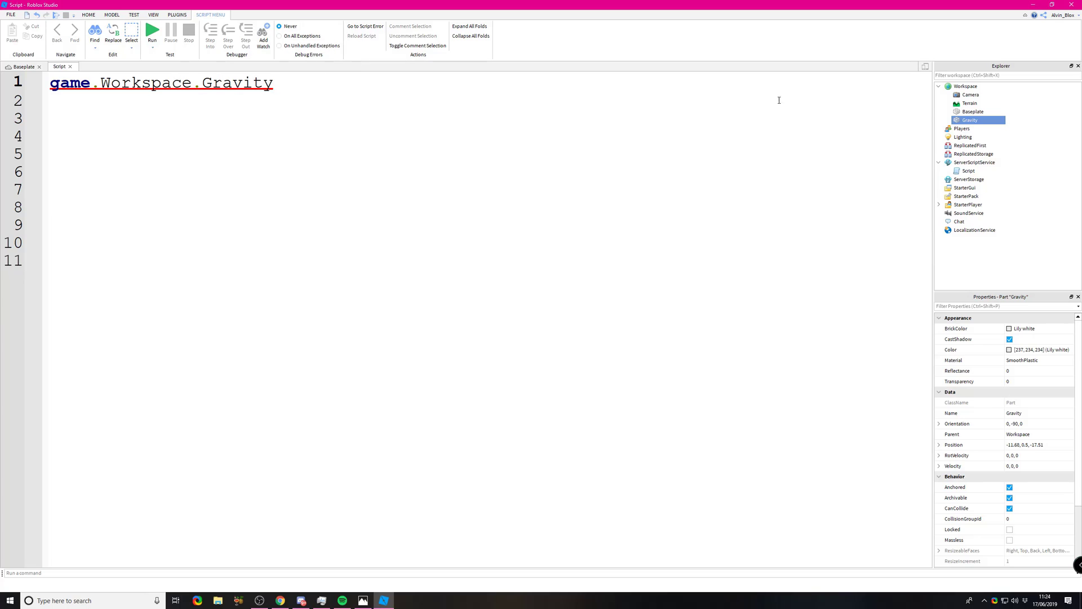
left_click(966, 87)
left_click(971, 120)
Step: Replace .Gravity in the script line with :FindFirstChild("Gravity") and review the function name and its argument
double_click(246, 85)
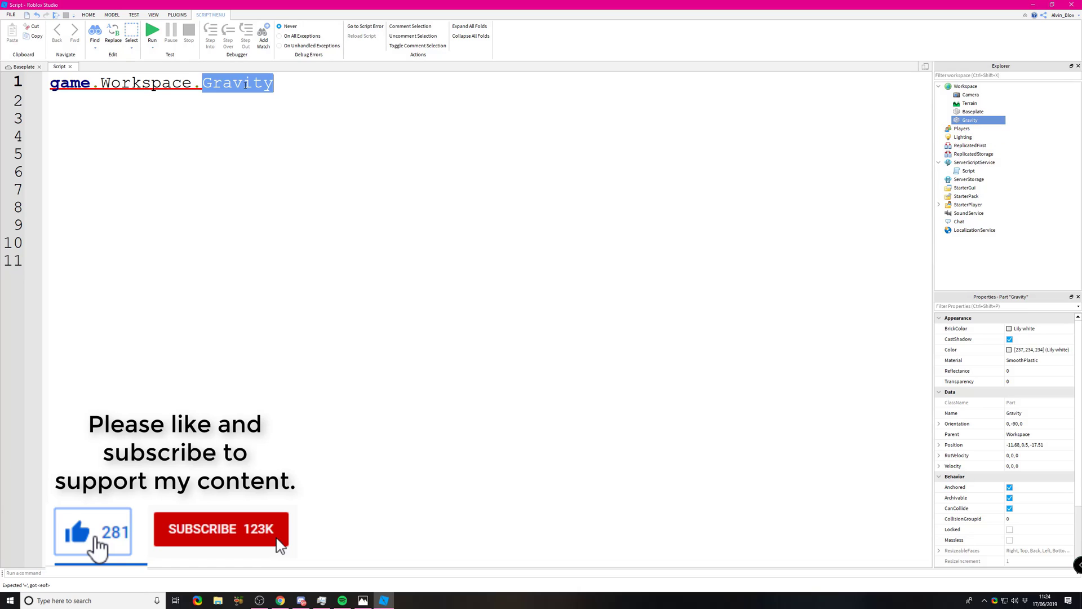
key("BackSpace")
key("BackSpace")
type(":FindFirstChild(\"Gravity")
left_click(964, 87)
double_click(316, 85)
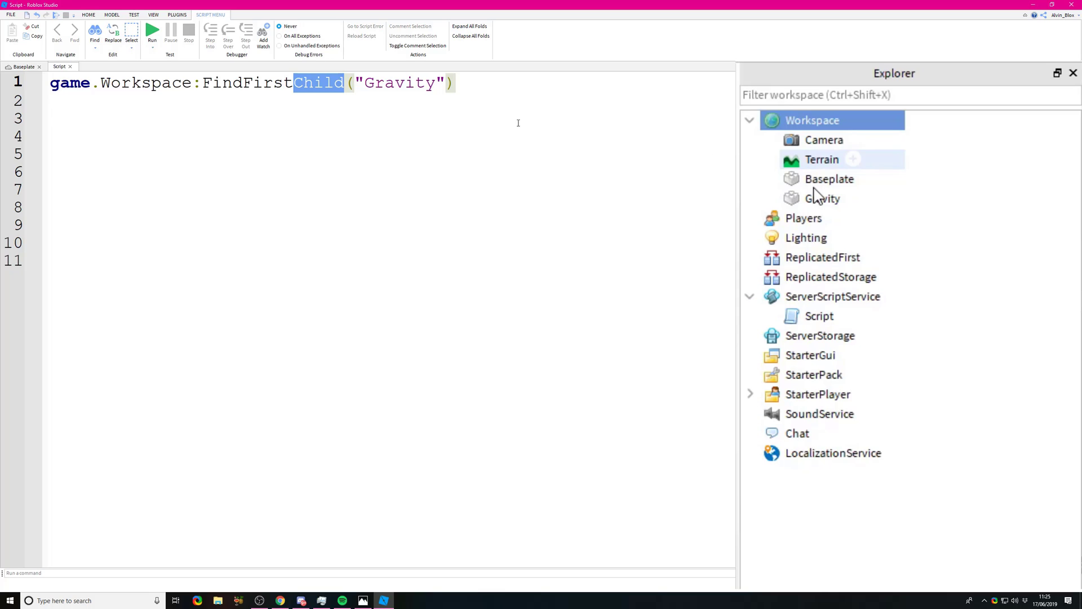
left_click(444, 98)
double_click(297, 82)
double_click(398, 84)
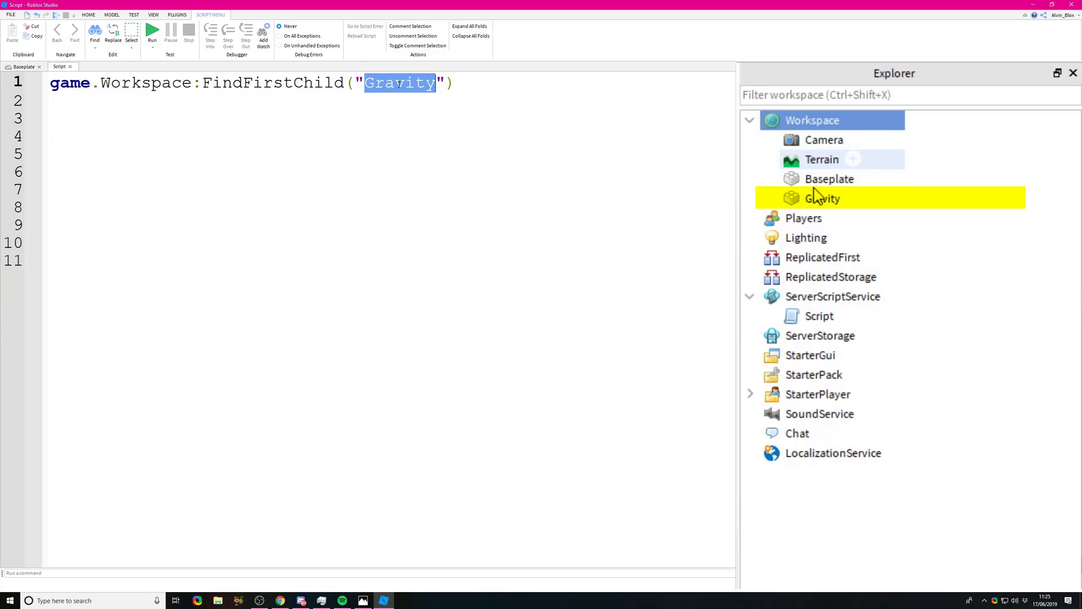
Step: Append .Transparency = 0.5 to the game.Workspace:FindFirstChild("Gravity") line
left_click(464, 97)
left_click(469, 86)
type(".Transp")
key("BackSpace")
key("BackSpace")
key("BackSpace")
key("BackSpace")
key("BackSpace")
key("BackSpace")
type("Transa")
key("BackSpace")
type("parency = 0.5")
Step: Run the game from the Baseplate view to test the FindFirstChild reference and end the test
left_click(27, 68)
left_click(355, 33)
left_click(391, 33)
Step: Replace the FindFirstChild call in the script line with .Gravity and test-run the game
left_click_drag(197, 84, 457, 84)
type(".Gravity")
left_click(25, 67)
left_click(349, 32)
key("F8")
Step: Show the Output window and highlight the script's error message
left_click(153, 15)
left_click(125, 46)
left_click_drag(229, 538, 95, 555)
Step: Compare the Gravity property of Workspace with the Gravity reference in the script line
double_click(964, 87)
left_click(1019, 464)
left_click(1019, 464)
left_click(1019, 459)
left_click(1008, 467)
left_click(52, 68)
double_click(367, 83)
left_click(969, 455)
left_click(211, 34)
left_click(252, 166)
type("[\"\"]")
key("BackSpace")
key("BackSpace")
key("BackSpace")
Step: Select the Gravity part in the Baseplate view and rename it as Dog
left_click(24, 67)
left_click(530, 324)
right_click_drag(529, 325, 518, 336)
left_click(929, 485)
left_click_drag(519, 336, 435, 358)
left_click(970, 121)
left_click(1027, 413)
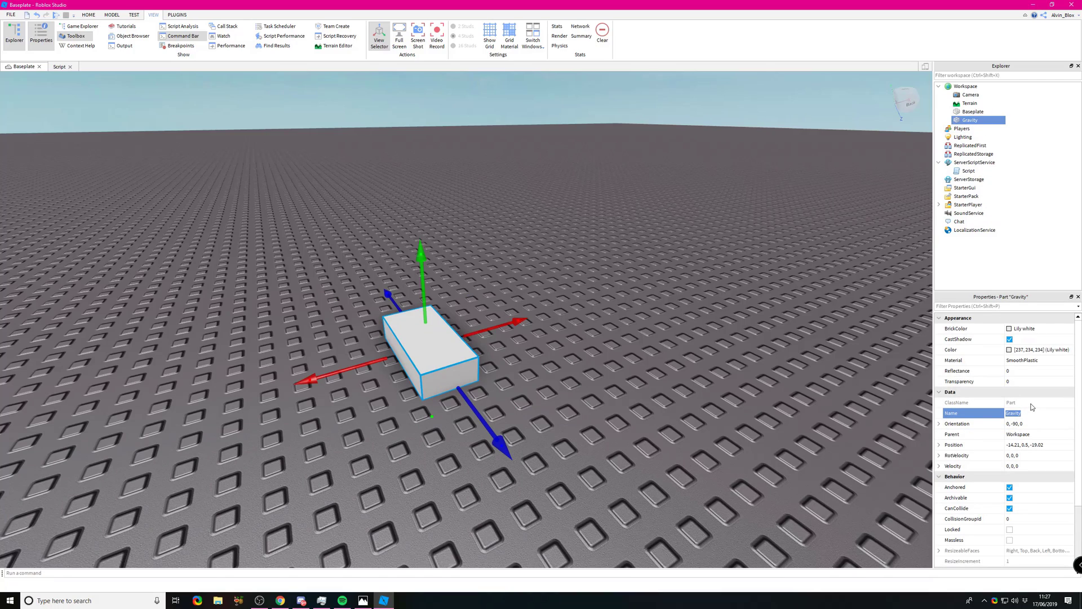
type("Dog")
key("Return")
Step: Duplicate the Dog part and move the copy so both parts sit side by side
left_click(584, 259)
left_click(416, 367)
key("ctrl+d")
left_click_drag(416, 367, 482, 352)
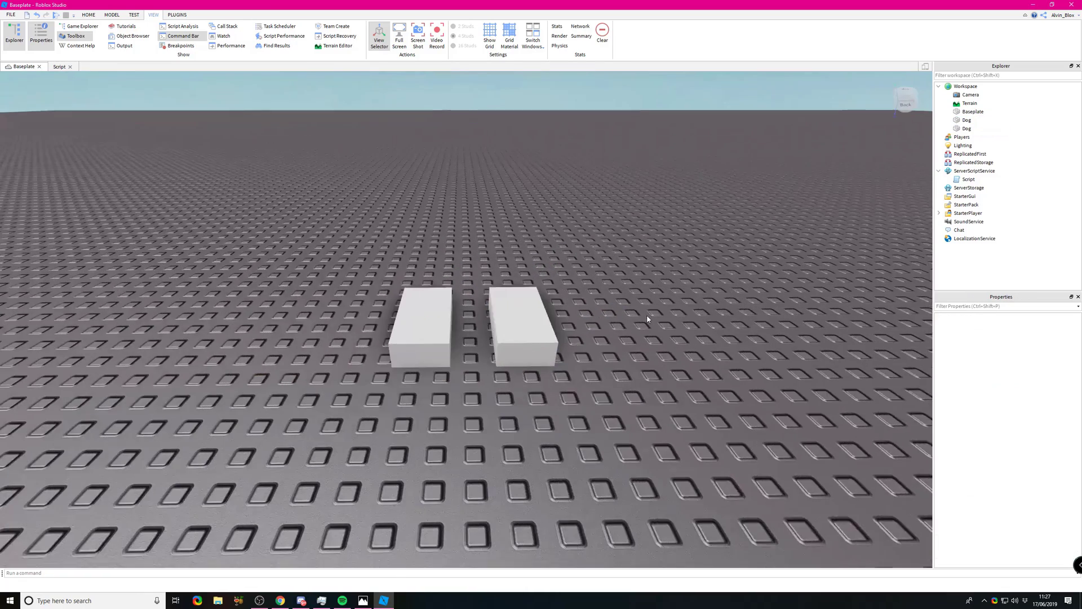
right_click_drag(647, 319, 647, 319)
left_click_drag(389, 243, 676, 414)
left_click(670, 414)
scroll(671, 415, "up", 1)
left_click(571, 350)
Step: Write game.Workspace.Dog.Transparency = 1 in the script
double_click(968, 179)
type("game.Workspace.Dog.Transparency = 1")
Step: Check both Dog parts in the Baseplate view and return to the script
left_click(17, 68)
left_click_drag(232, 183, 718, 472)
left_click(719, 472)
double_click(968, 179)
Step: Run the game to test which Dog part the transparency line affects and end the test
left_click(23, 67)
left_click(89, 14)
left_click(350, 30)
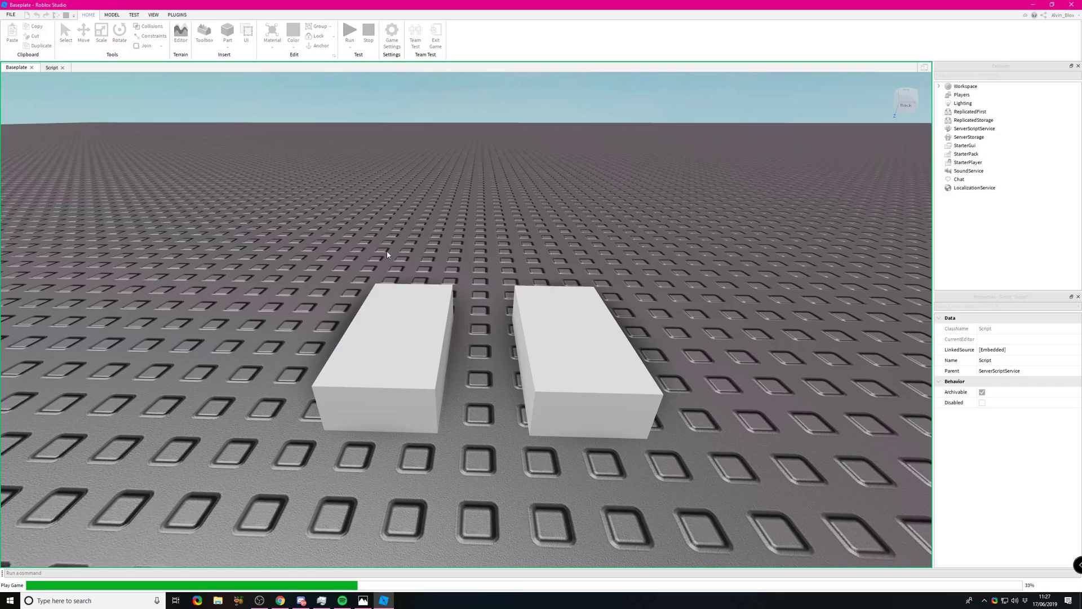
left_click(390, 31)
key("F8")
Step: Reopen the script and review the Dog reference and its Transparency assignment
left_click(967, 179)
double_click(961, 179)
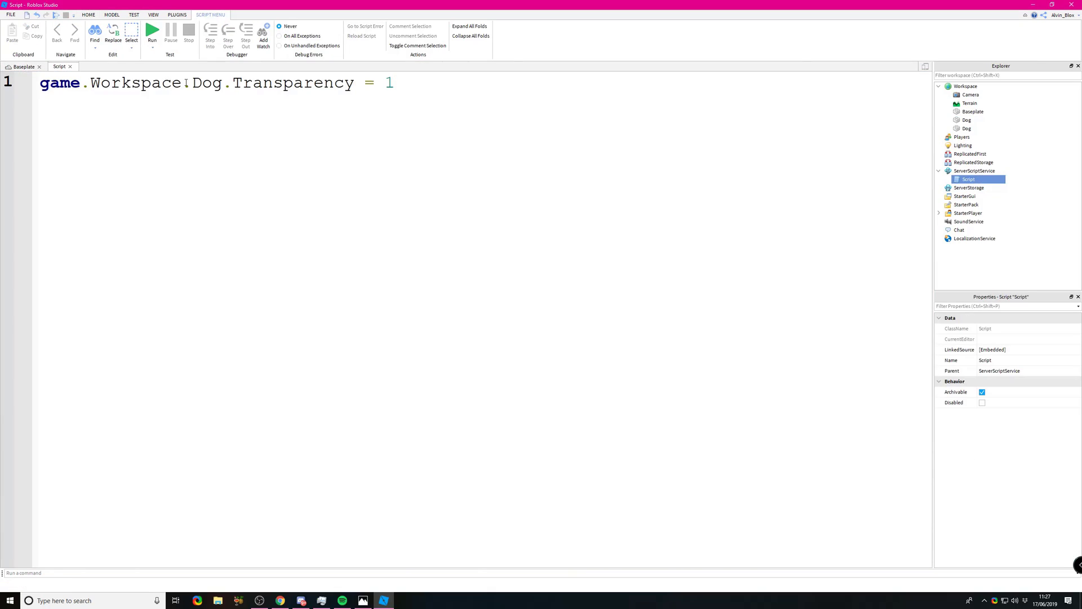
double_click(206, 84)
left_click(236, 104)
left_click_drag(459, 111, 233, 88)
left_click(404, 144)
Step: Tell the two Dog parts apart by using the numbers 1 and 2 in their names
left_click(966, 120)
left_click(1048, 413)
type("1")
left_click(968, 129)
left_click(1020, 413)
type("2")
Step: Add 1 to the part reference in the script line and repeat the line with 2 for the second part
left_click(428, 145)
type("1")
key("ctrl+a")
key("ctrl+c")
left_click(458, 90)
key("Return")
key("ctrl+v")
key("Delete")
type("2")
Step: Examine the two numbered parts in the Baseplate view
left_click(23, 66)
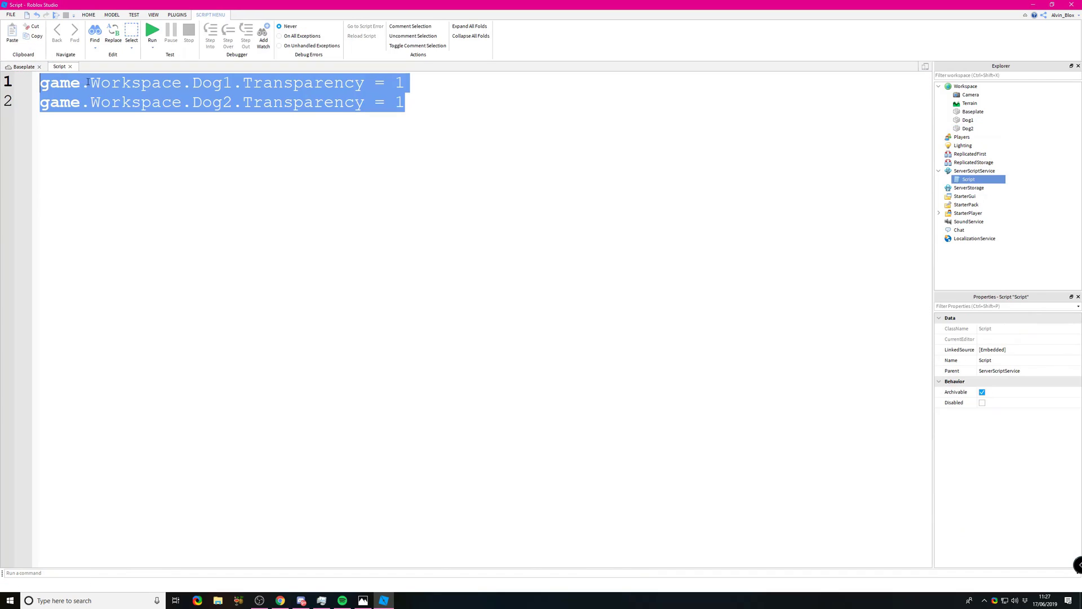
key("BackSpace")
left_click(25, 66)
left_click(586, 381)
left_click(485, 352)
left_click_drag(268, 216, 746, 462)
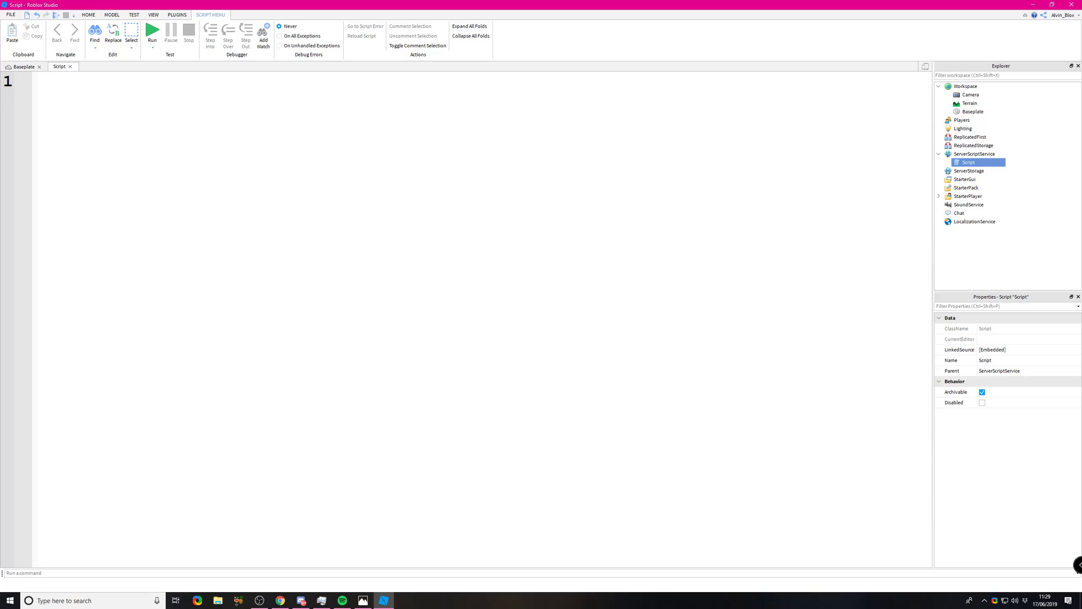
Step: Insert a new part on the baseplate
left_click(25, 67)
left_click(227, 33)
left_click(503, 284)
Step: Write the misspelled line gmae.Workspace.Part.BrickColor = BrickColor.new("Really red") in the empty script
double_click(969, 171)
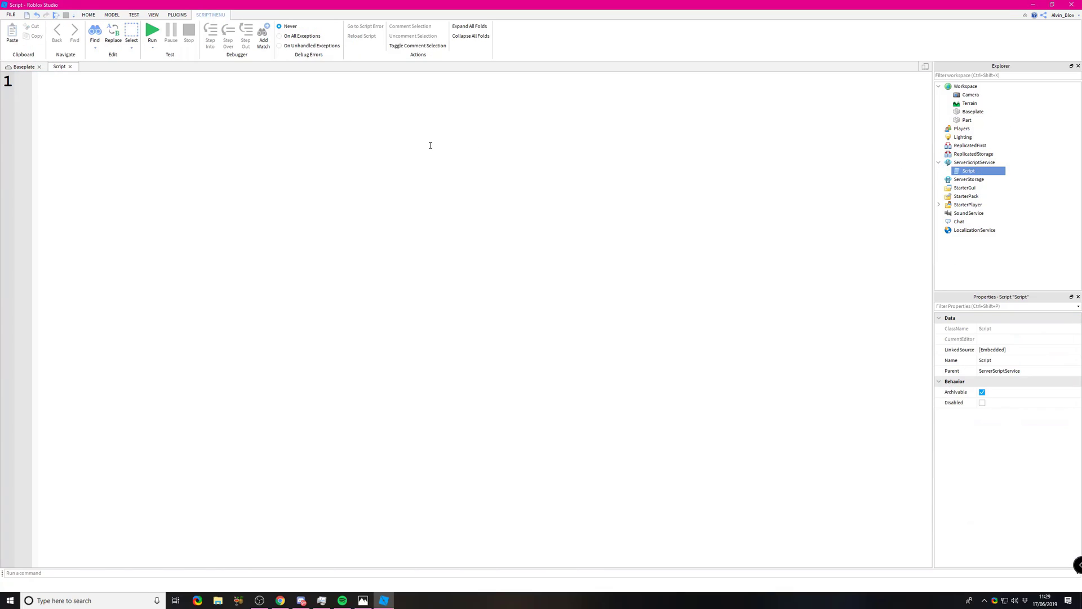
type("gmae.W")
type("orkspace.Paer")
key("BackSpace")
key("BackSpace")
type("rt.BrickColor = BrickColor.new(\"Really red\")")
Step: Return to the Baseplate view and show the Output window for checking script errors
left_click(62, 85)
left_click(28, 67)
left_click(153, 15)
left_click(123, 45)
Step: Examine the error message that the misspelled gmae line produces in the output
left_click_drag(203, 554, 5, 518)
right_click(258, 500)
left_click(220, 357)
left_click(307, 572)
left_click(308, 553)
left_click_drag(357, 529, 176, 524)
left_click(176, 521)
right_click(210, 520)
left_click(226, 510)
Step: Correct gmae to game in the script line and change Workspace to lowercase workspace
left_click(66, 17)
left_click(52, 67)
double_click(66, 82)
type("game")
left_click_drag(103, 82, 91, 82)
type("w")
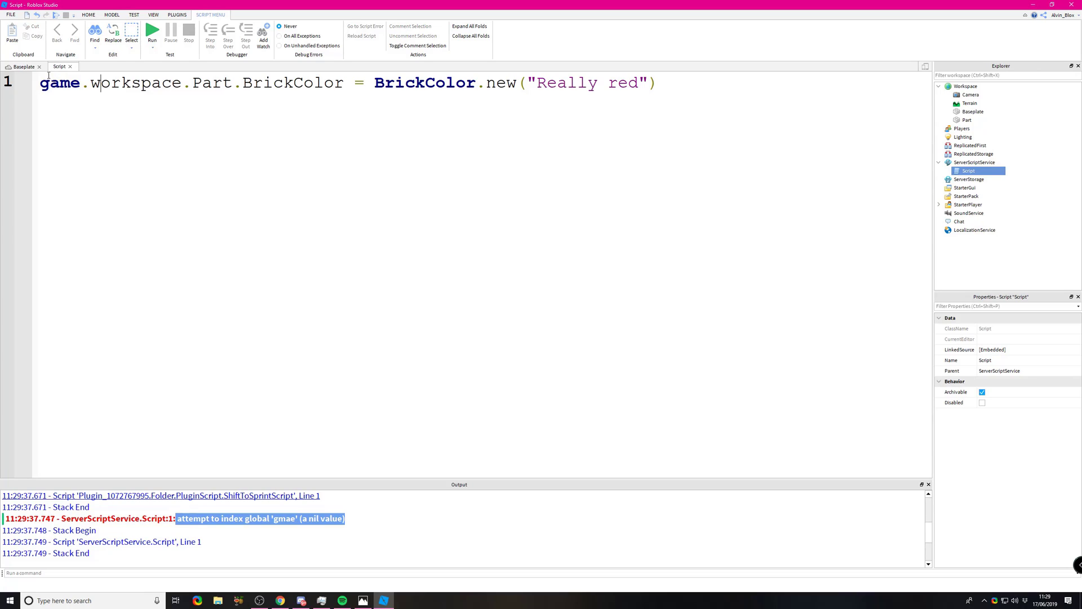
Step: Run the game to test the lowercase workspace reference and end the test
left_click(25, 68)
left_click(350, 32)
left_click(391, 32)
Step: Restore the capital W in Workspace and change Part to lowercase part in the script line
left_click(52, 67)
key("BackSpace")
type("W")
left_click_drag(211, 82, 198, 80)
left_click(201, 81)
type("p")
Step: Run the game with the lowercase part reference and examine the script's error message in the output
left_click(24, 67)
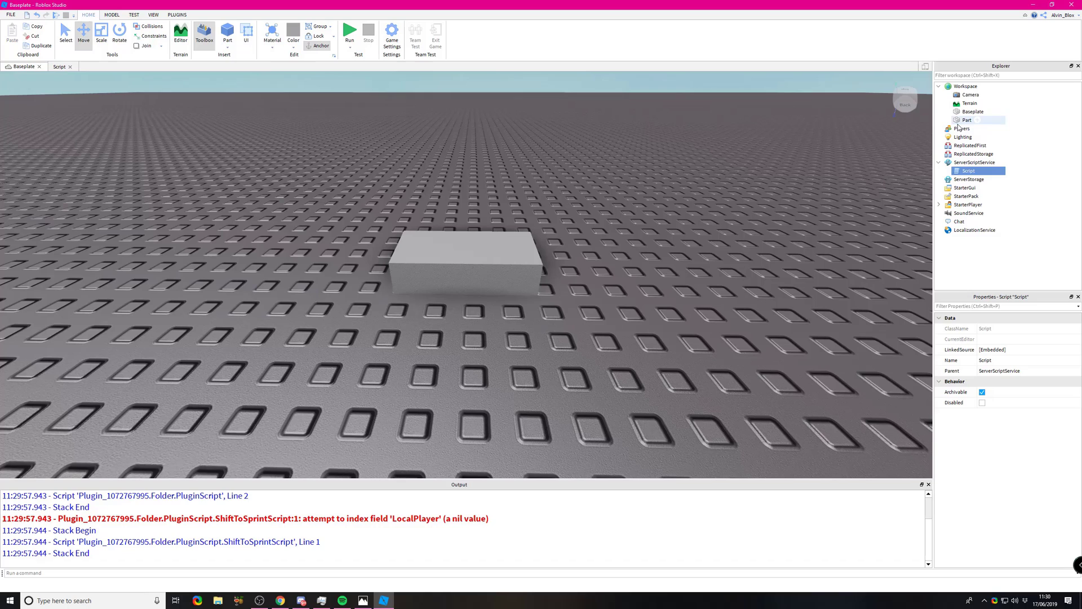
left_click(350, 33)
left_click_drag(93, 555, 2, 522)
left_click(104, 526)
left_click_drag(62, 519, 78, 523)
left_click_drag(217, 518, 63, 520)
right_click(157, 509)
left_click(290, 512)
left_click(290, 521)
Step: Compare the part name in the error message with the Part object under Workspace
left_click(938, 87)
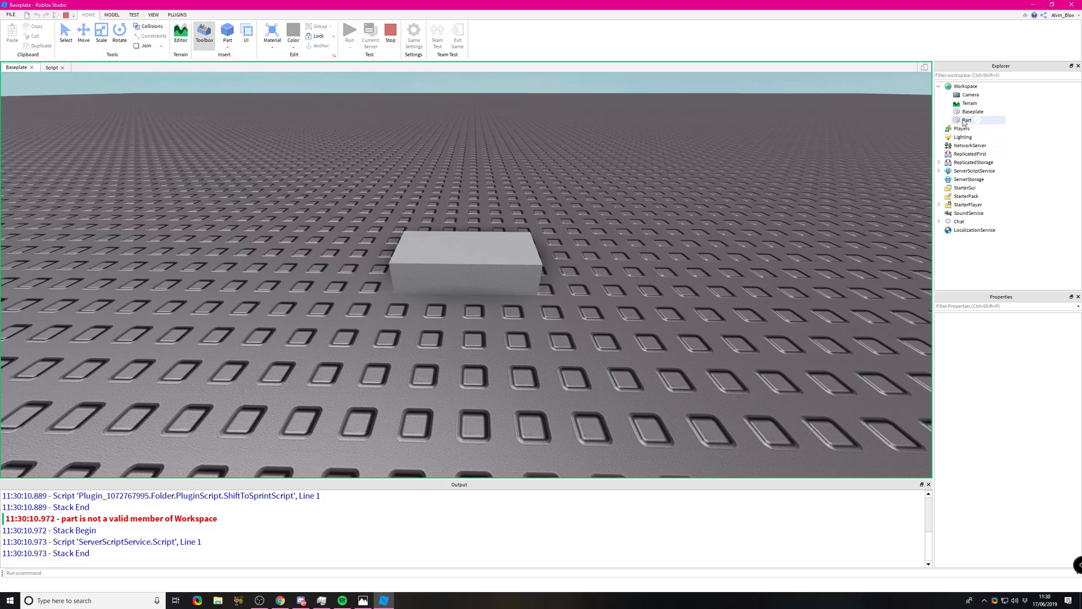
double_click(69, 519)
left_click(967, 120)
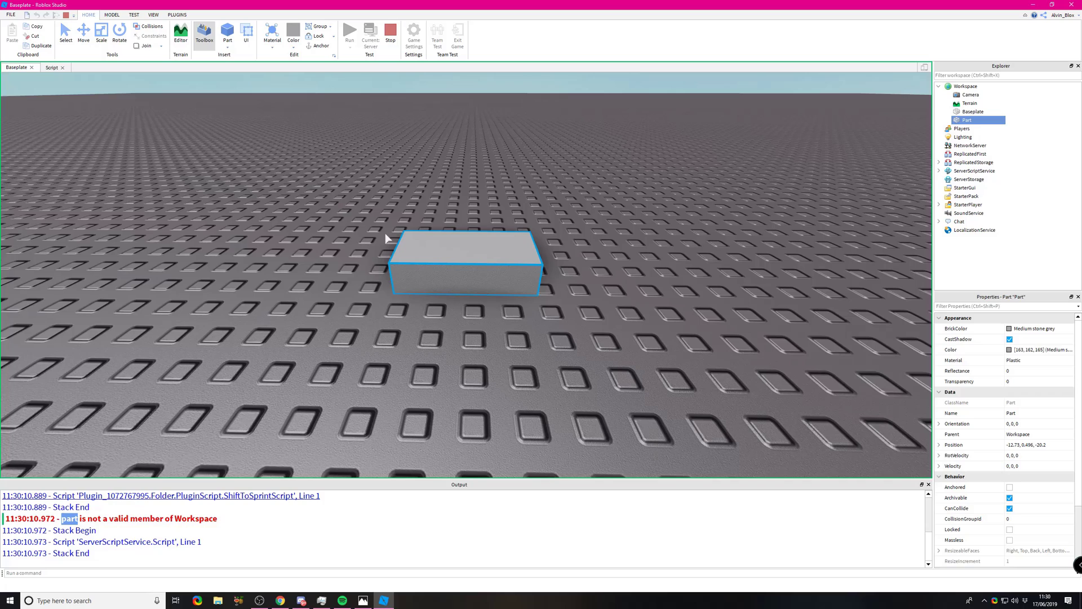
Step: End the running test and restore the capital P of Part in the script's part reference
left_click(391, 32)
left_click(487, 286)
left_click(644, 347)
left_click(60, 67)
left_click_drag(193, 84, 202, 84)
type("P")
Step: Change the capital B of the part's BrickColor property to lowercase b in the script and test-run the game
left_click(284, 82)
key("BackSpace")
type("b")
left_click(24, 66)
left_click(350, 31)
left_click(390, 32)
Step: Restore the capital B in the part's BrickColor property name
left_click(57, 67)
left_click_drag(255, 83, 344, 85)
type("B")
Step: Misspell the BrickColor before .new as BrickClor by removing its first letter o
double_click(320, 82)
double_click(501, 83)
double_click(299, 83)
double_click(411, 84)
left_click(437, 84)
left_click_drag(446, 84, 438, 84)
key("BackSpace")
Step: Run the game with the BrickClor misspelling, examine the script's error message in the output, and end the test
left_click(25, 67)
left_click(356, 33)
left_click_drag(385, 518, 223, 519)
right_click(248, 516)
left_click(270, 521)
left_click(390, 33)
Step: Correct BrickClor back to BrickColor and misspell the colour name as "Realldsy red"
left_click(59, 67)
type("o")
left_click_drag(539, 82, 567, 83)
left_click(587, 83)
type("dsy red\")")
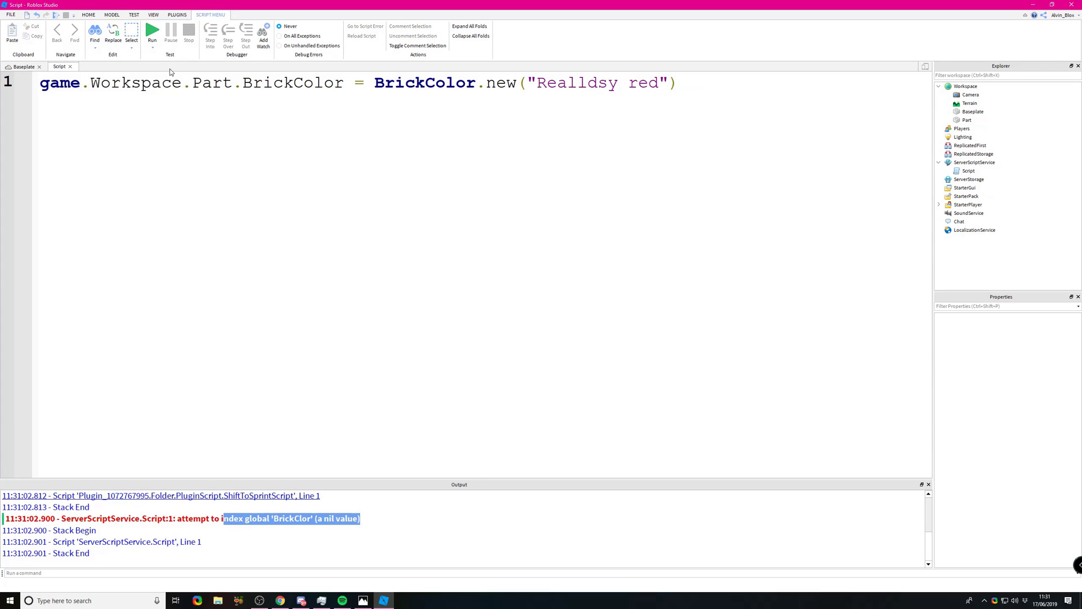
Step: Run the game to test the misspelled colour name, end the test, and return to the script
left_click(24, 67)
left_click(352, 29)
left_click(390, 31)
left_click(63, 68)
left_click(610, 107)
mouse_move(488, 84)
left_mouse_down()
mouse_move(507, 84)
mouse_move(499, 84)
left_mouse_up()
left_click(489, 83)
left_click(630, 147)
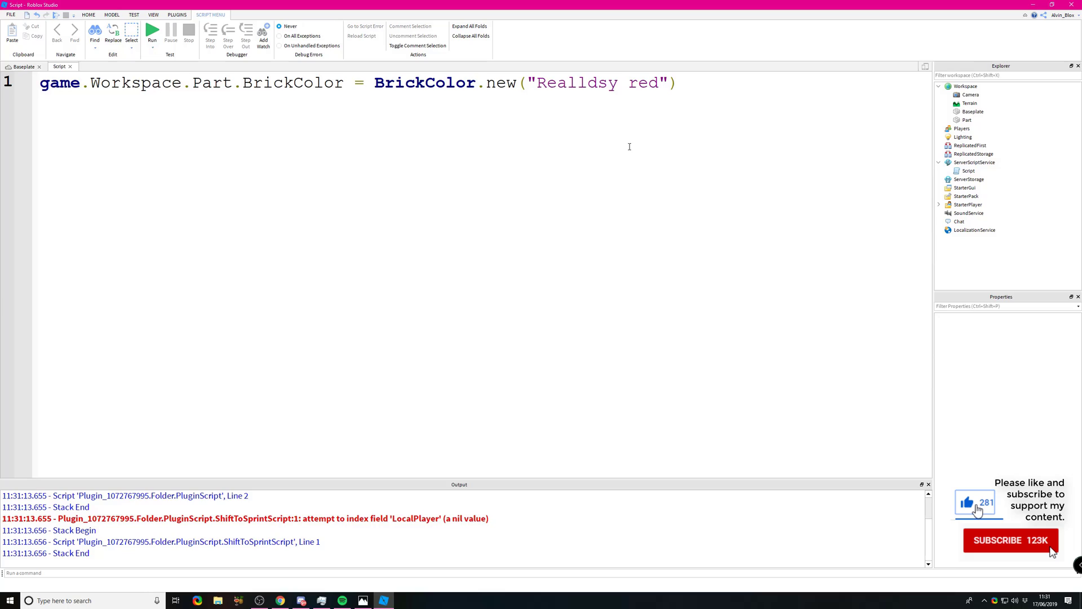